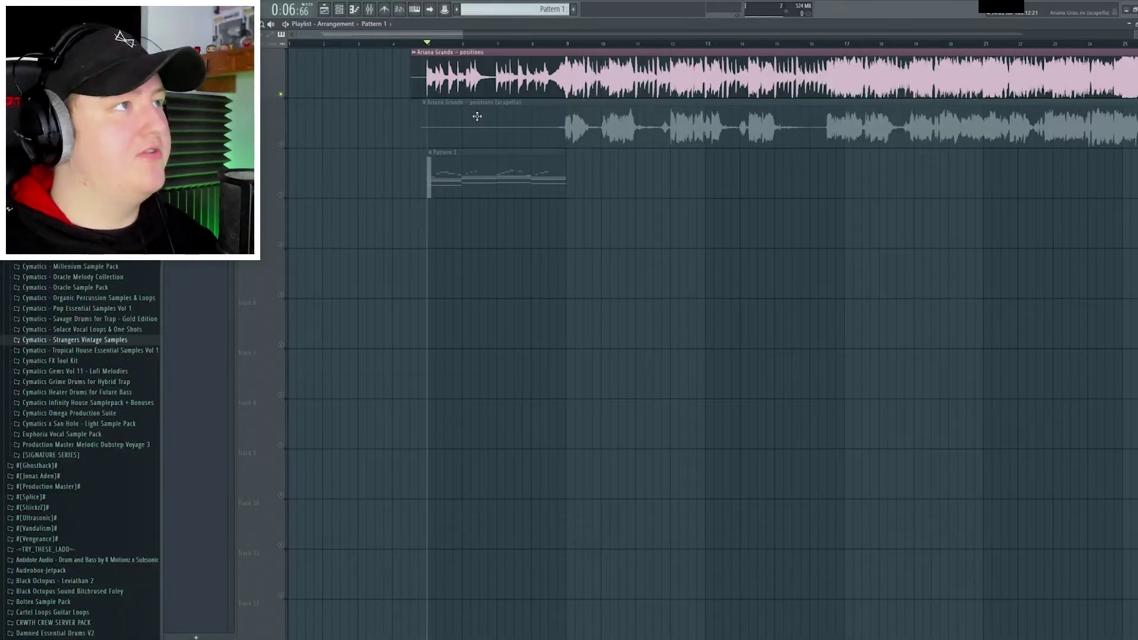
# - Listen to the original song in the arrangement and audition the Serum synth chords from the piano roll
pyautogui.press('space')
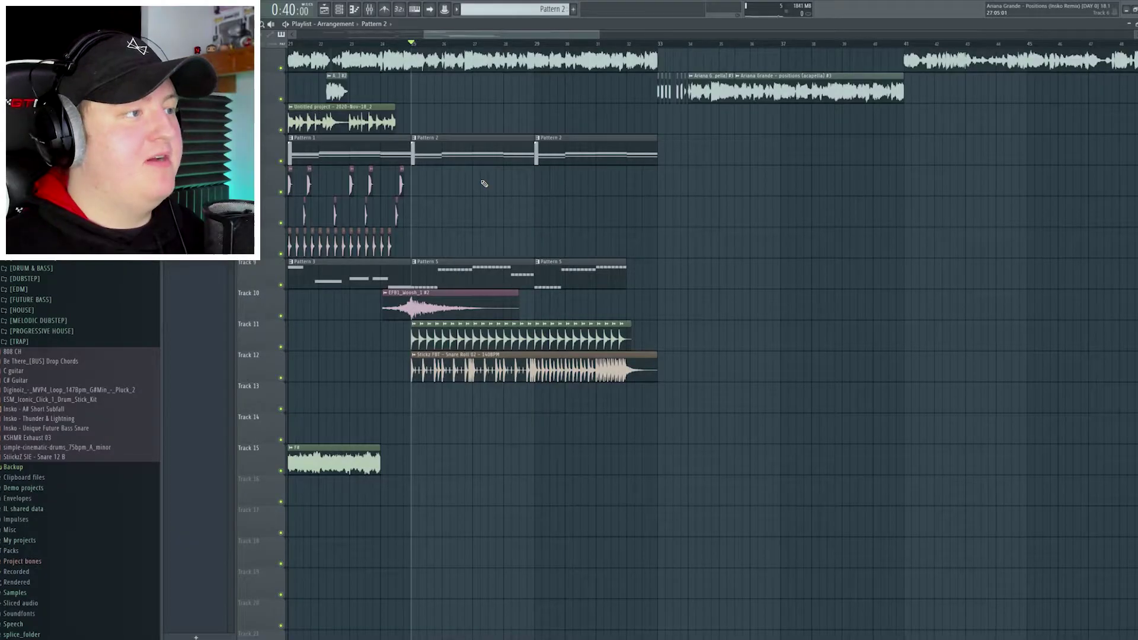
pyautogui.scroll(1, 689, 269)
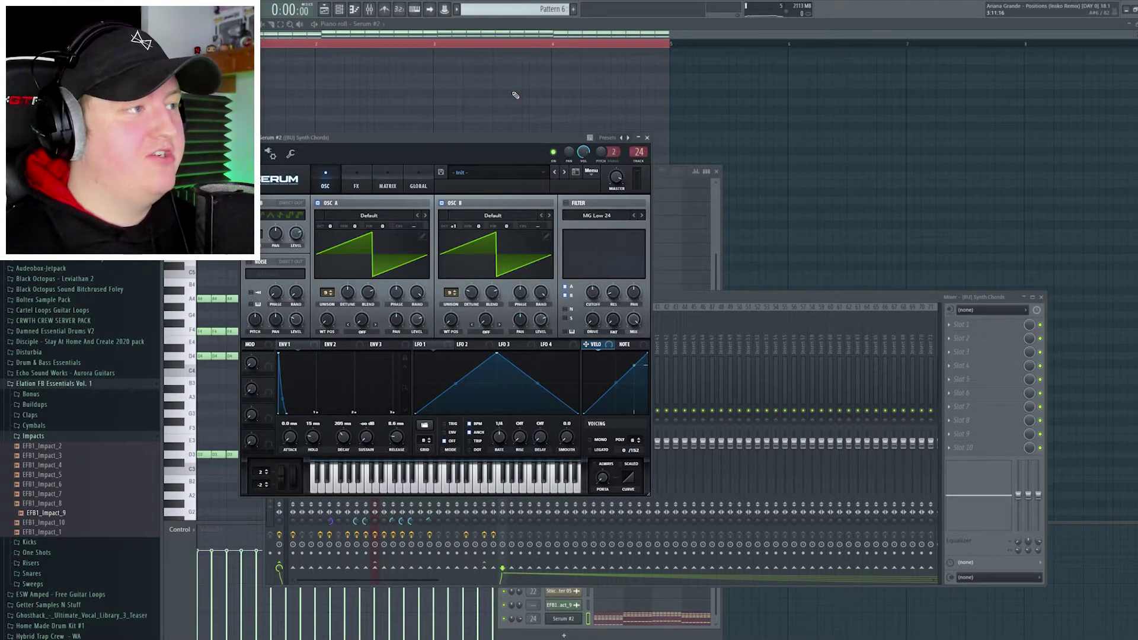
pyautogui.press('space')
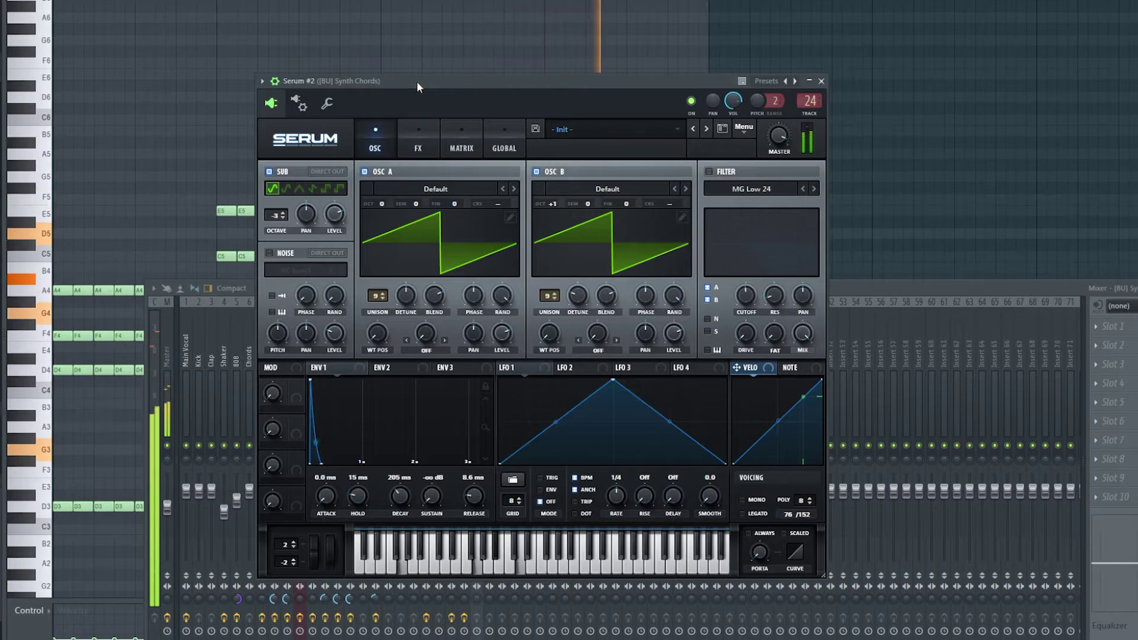
pyautogui.press('space')
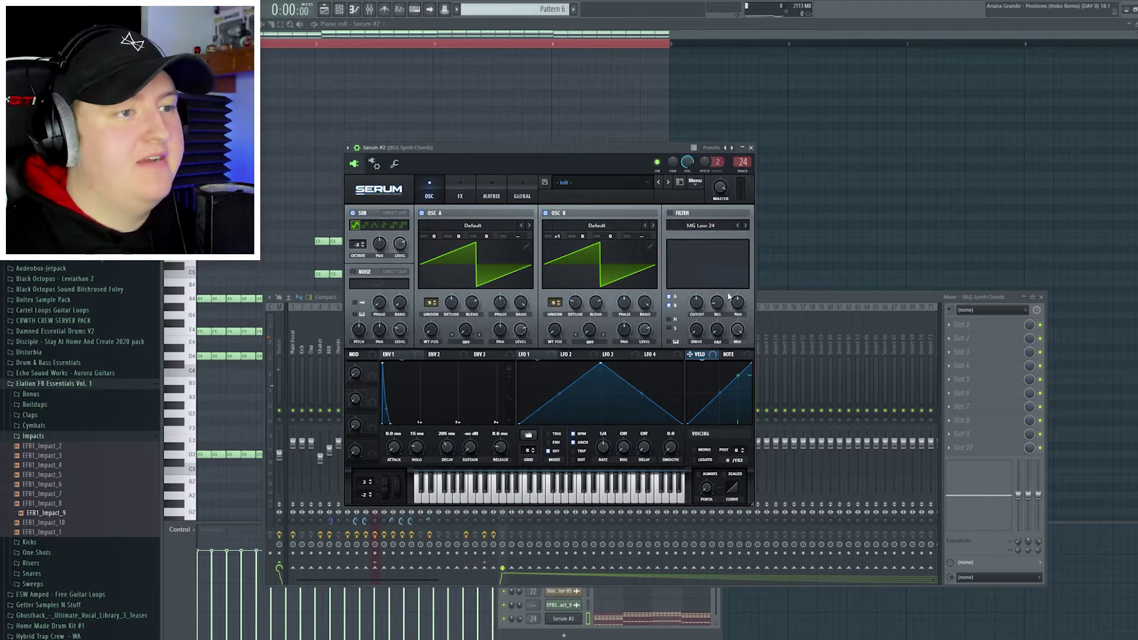
# - Add Fruity Parametric EQ 2 to the first effect slot of the Synth Chords mixer track and sweep its band 7 cutoff down and back up
pyautogui.click(628, 316)
pyautogui.click(960, 328)
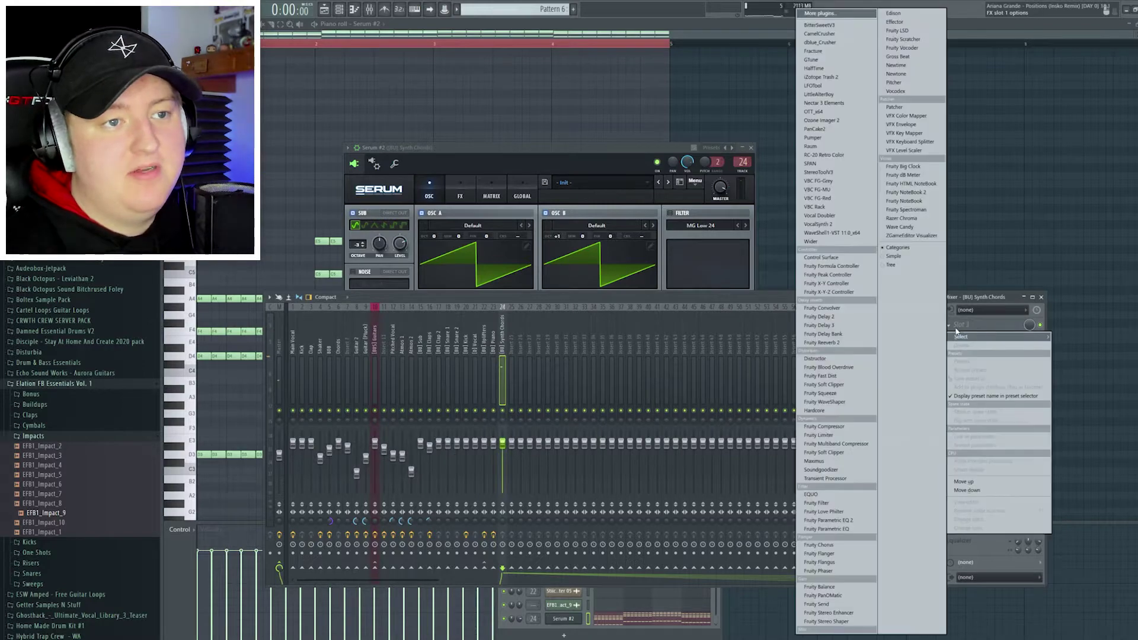
pyautogui.click(830, 520)
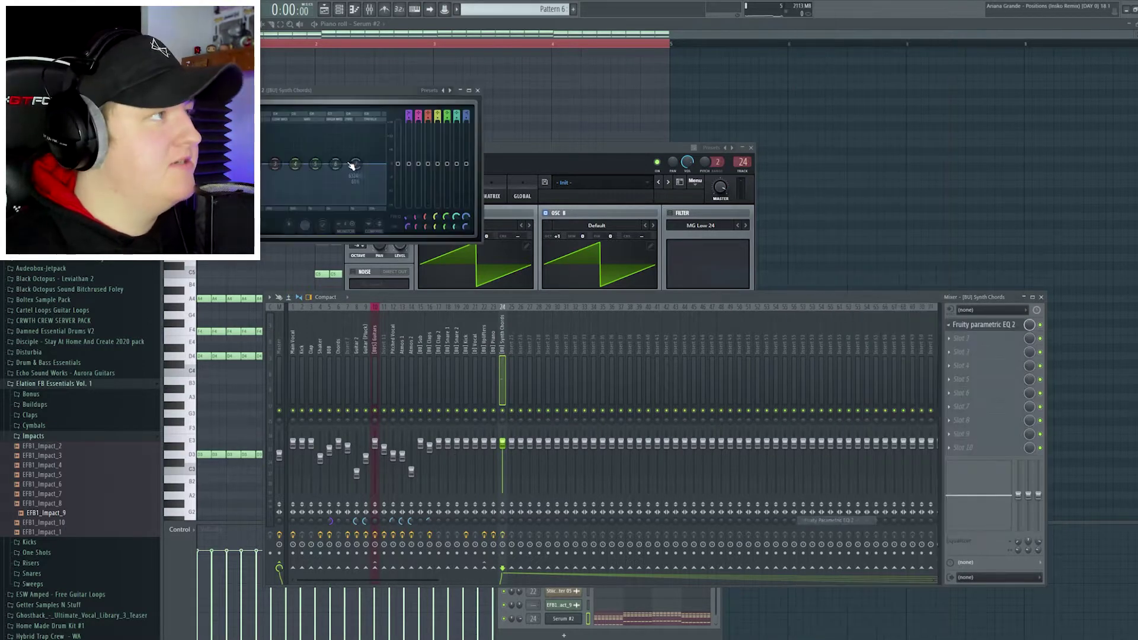
pyautogui.moveTo(377, 169); pyautogui.dragTo(291, 164)
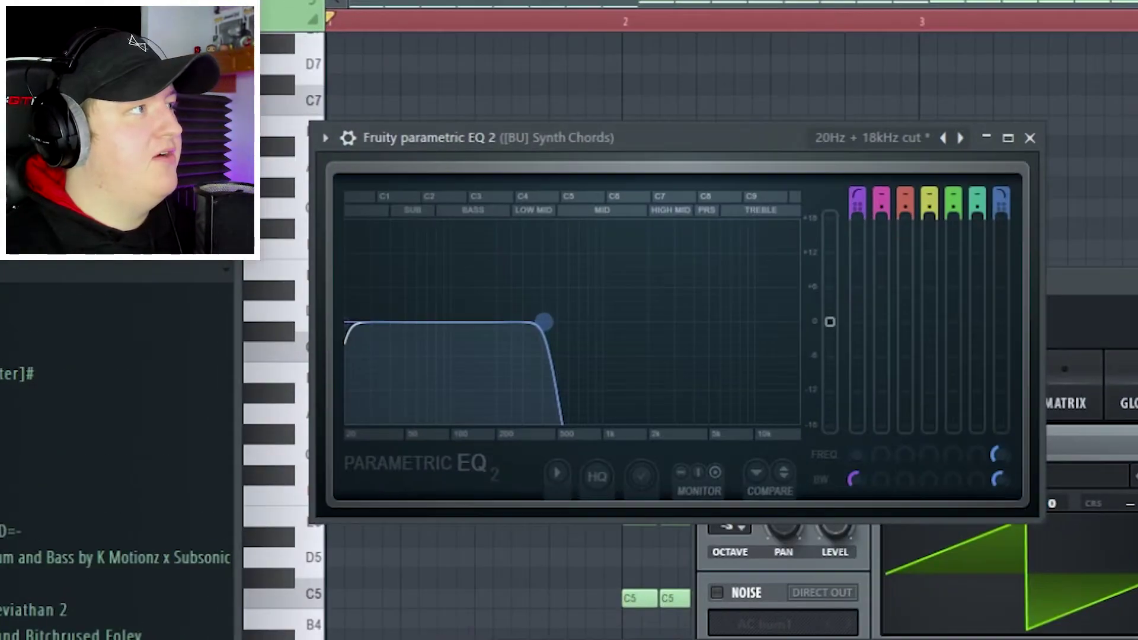
pyautogui.moveTo(552, 322); pyautogui.dragTo(765, 322)
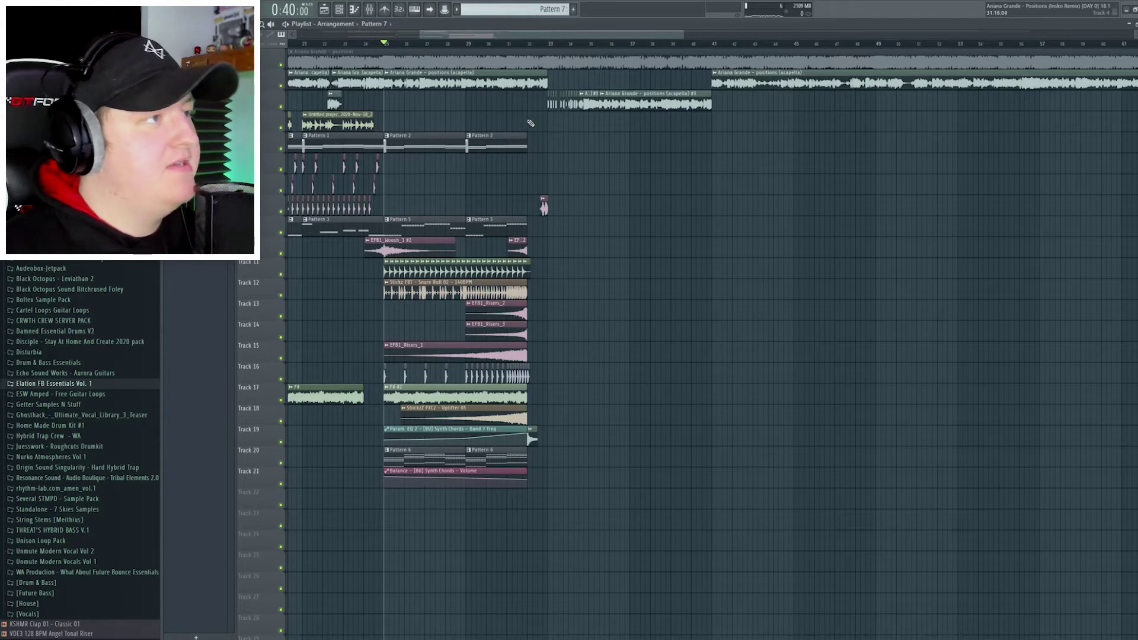
# - Play back the build-up section with its risers, snare roll and automated synth chords
pyautogui.press('space')
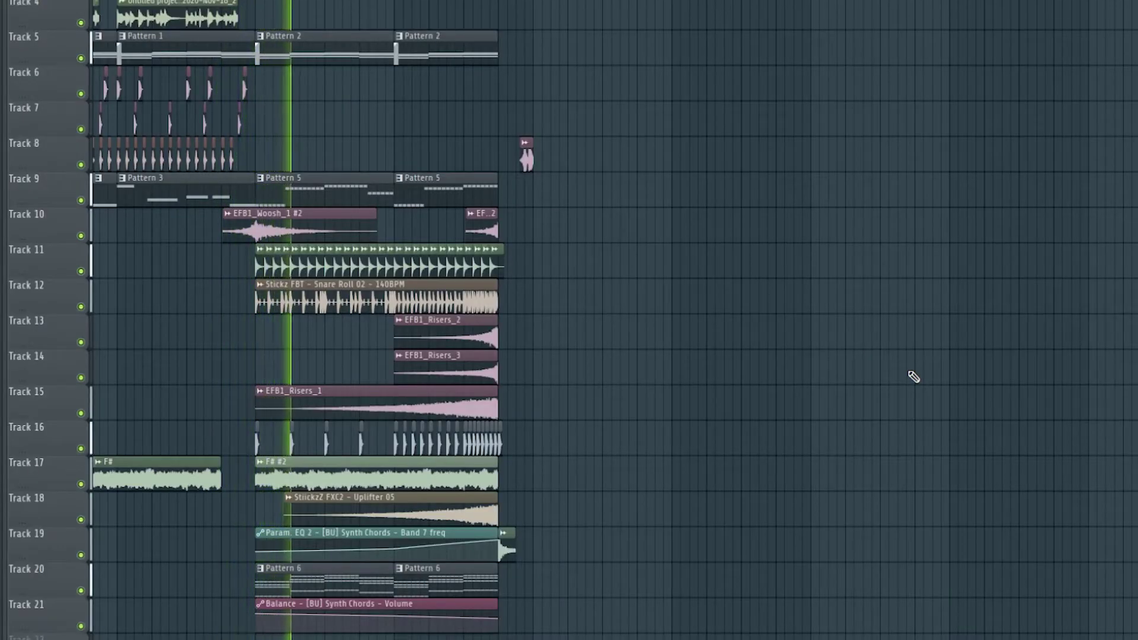
pyautogui.moveTo(398, 544)
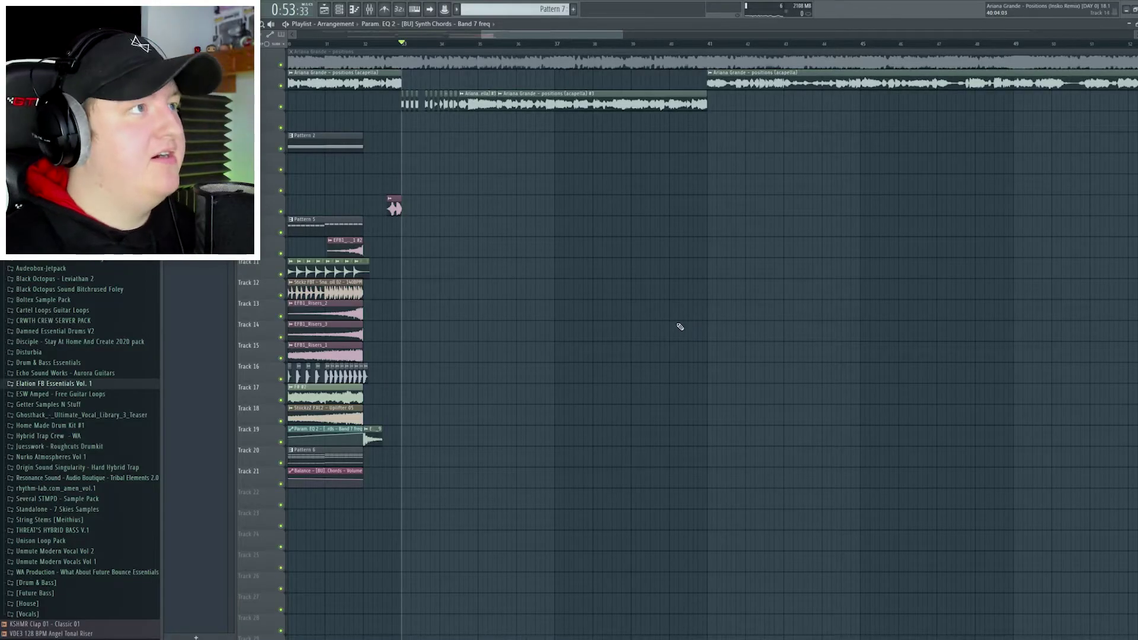
pyautogui.scroll(2, 680, 326)
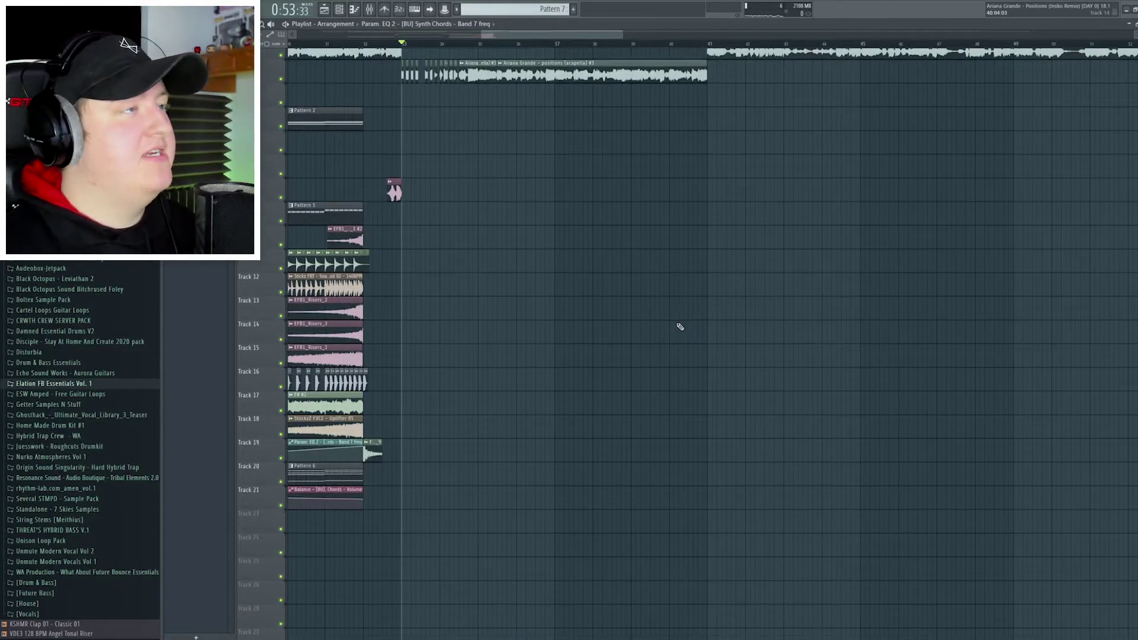
# - Highlight the chopped vocal clips on tracks 22 and 23, and play back the layered drop arrangement
pyautogui.press('space')
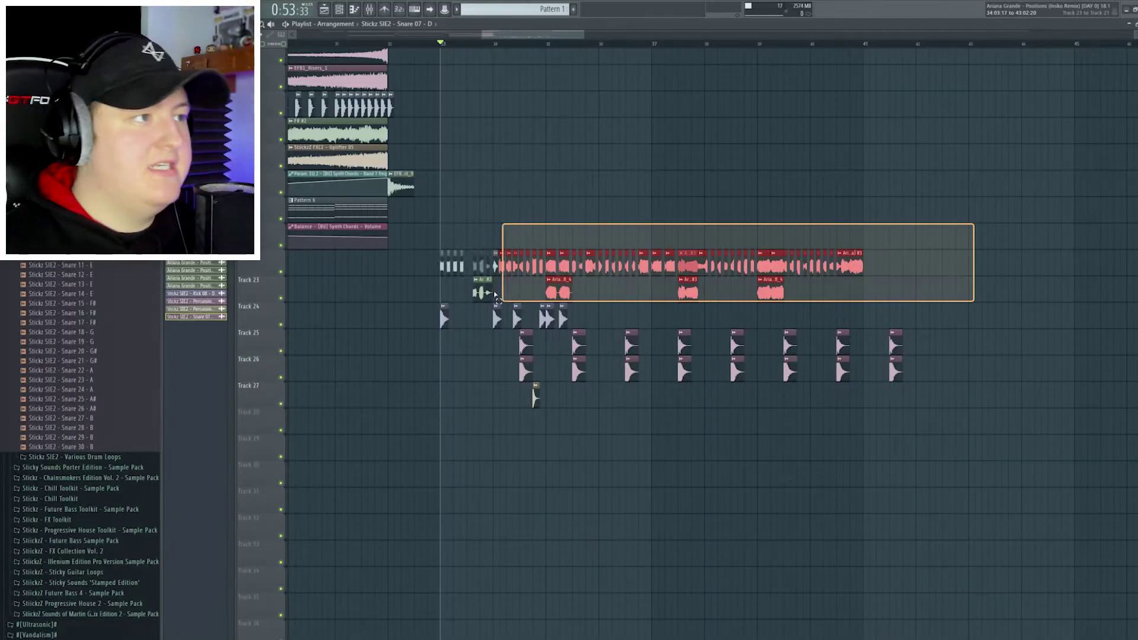
pyautogui.moveTo(497, 294); pyautogui.dragTo(498, 296)
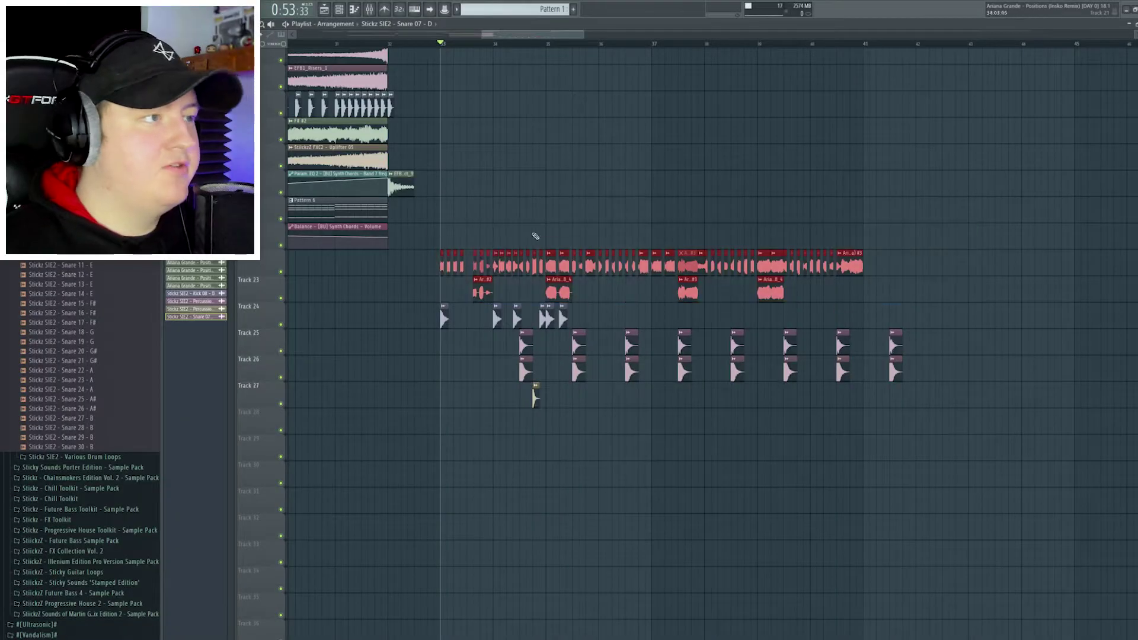
pyautogui.click(633, 155)
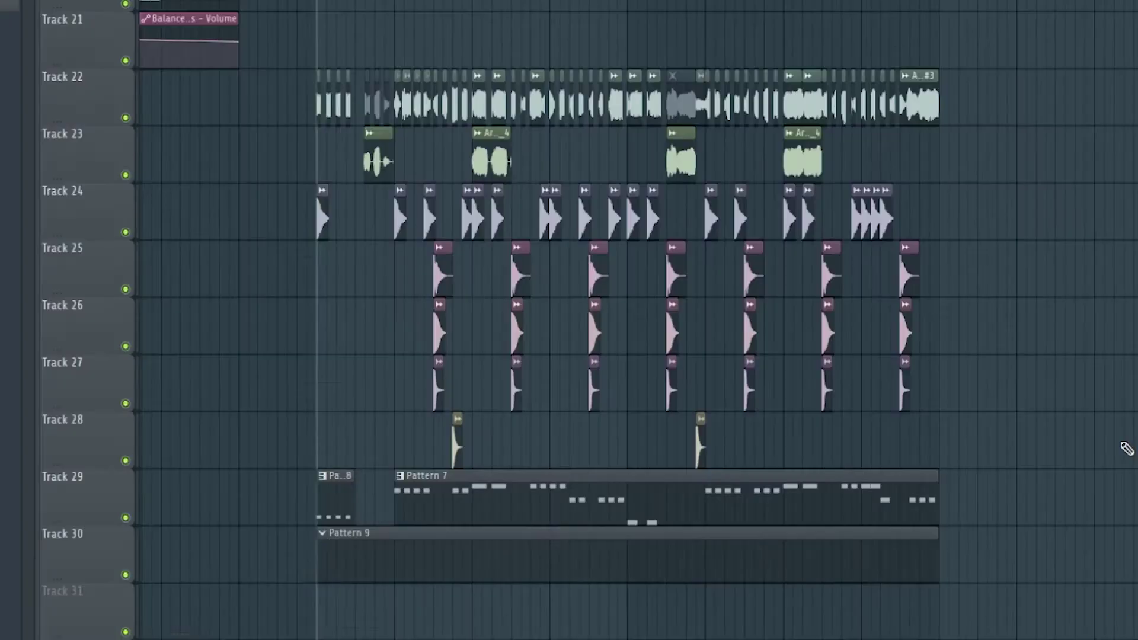
pyautogui.press('space')
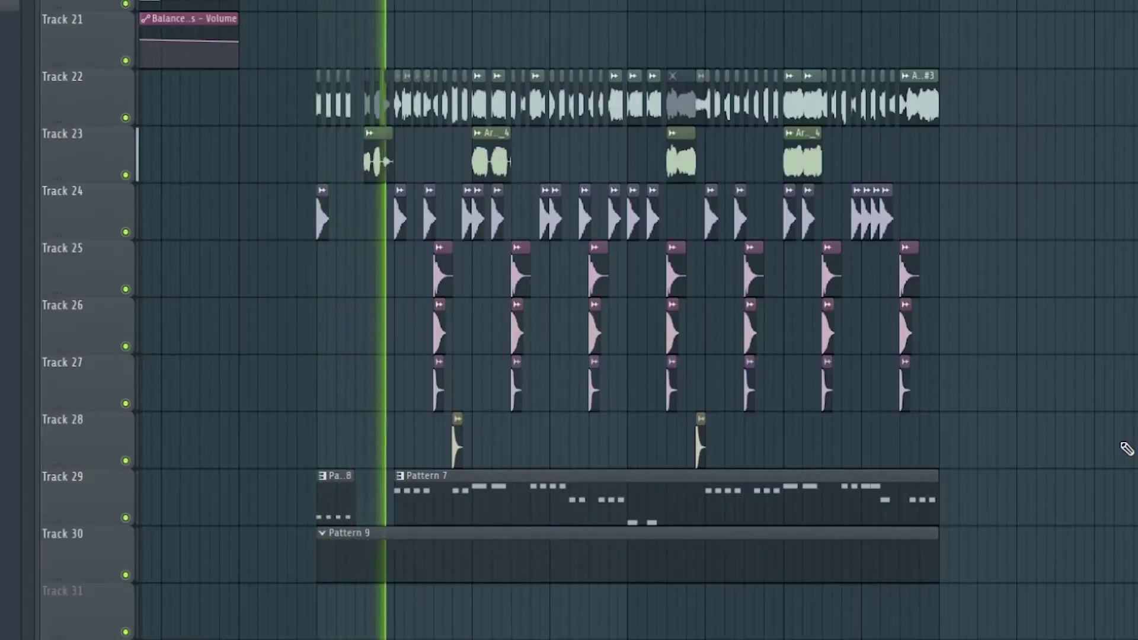
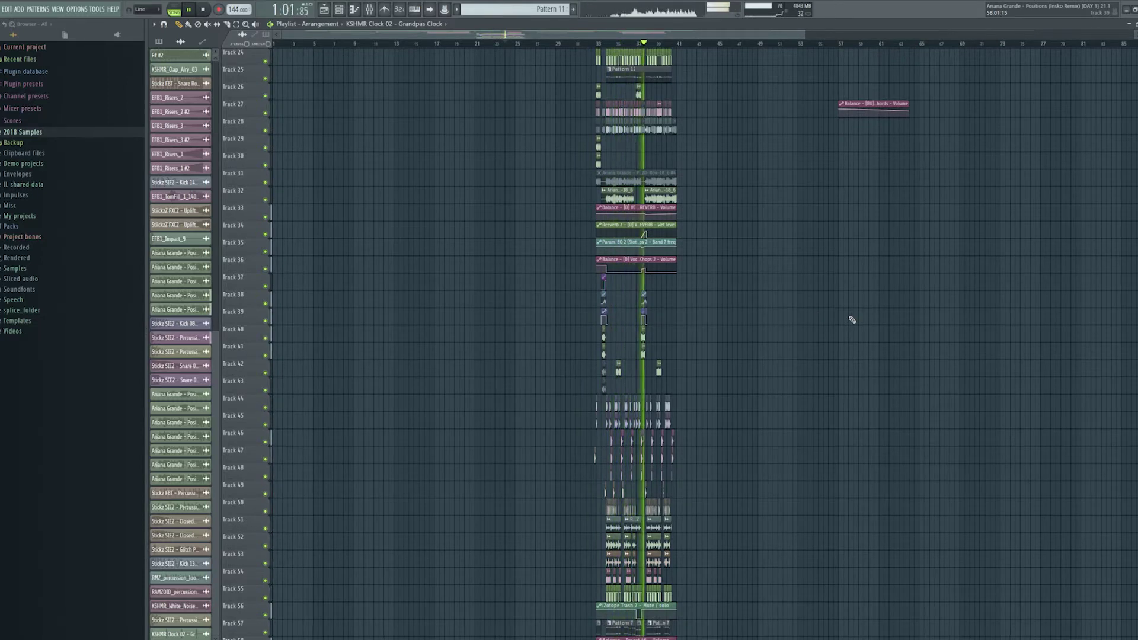
pyautogui.scroll(-3, 852, 320)
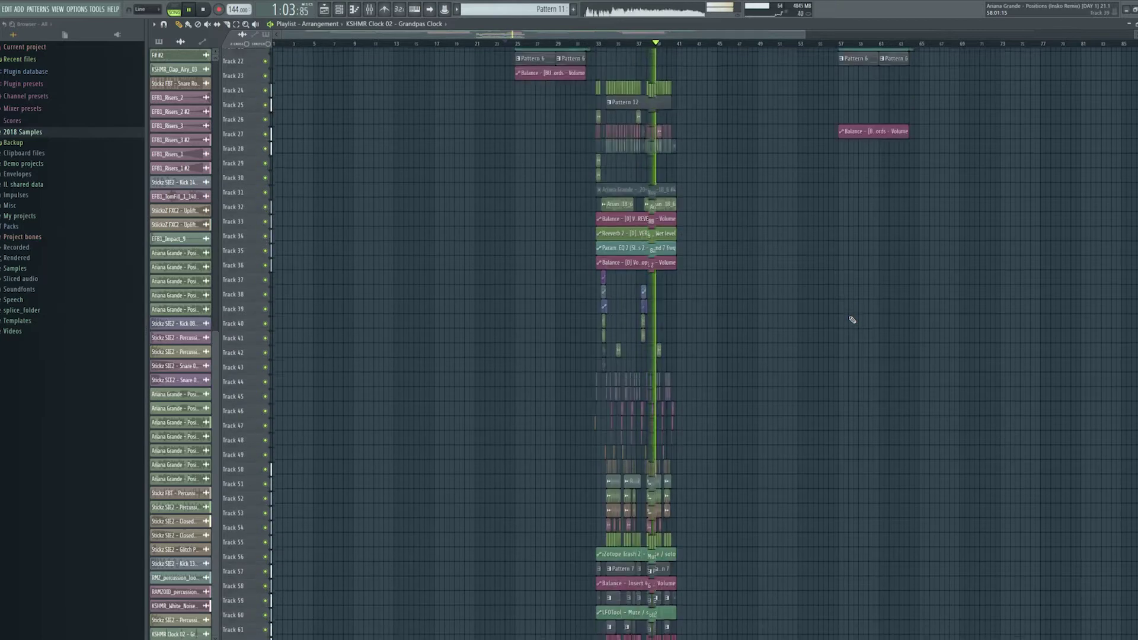
pyautogui.scroll(2, 759, 362)
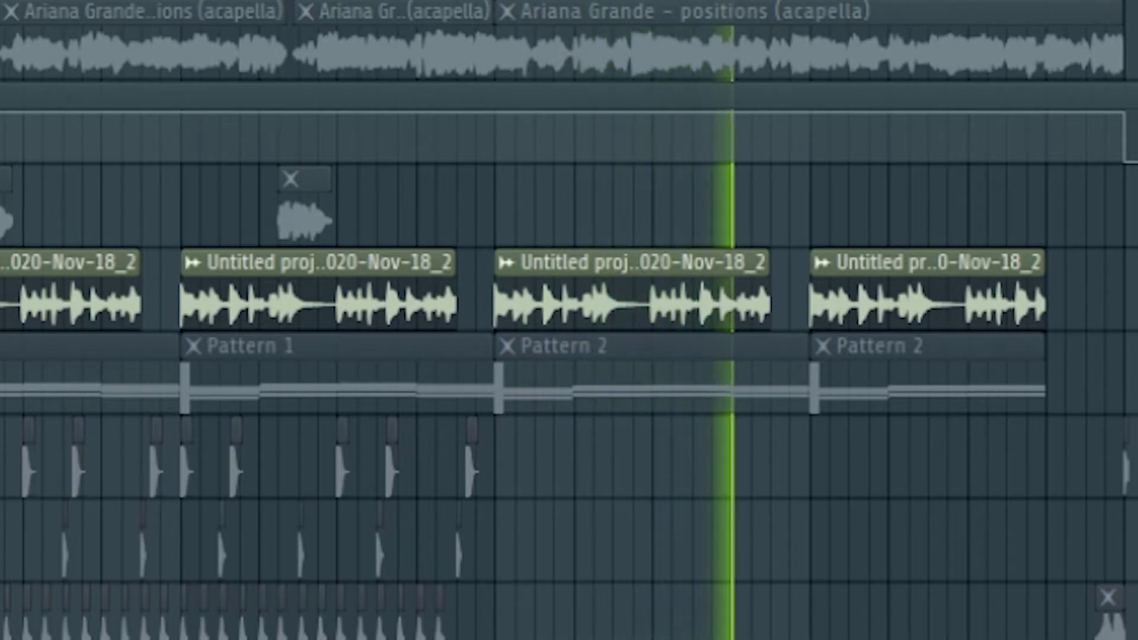
# - Audition the isolated recorded loop, snare roll and automated synth chord tracks leading into the drop
pyautogui.press('space')
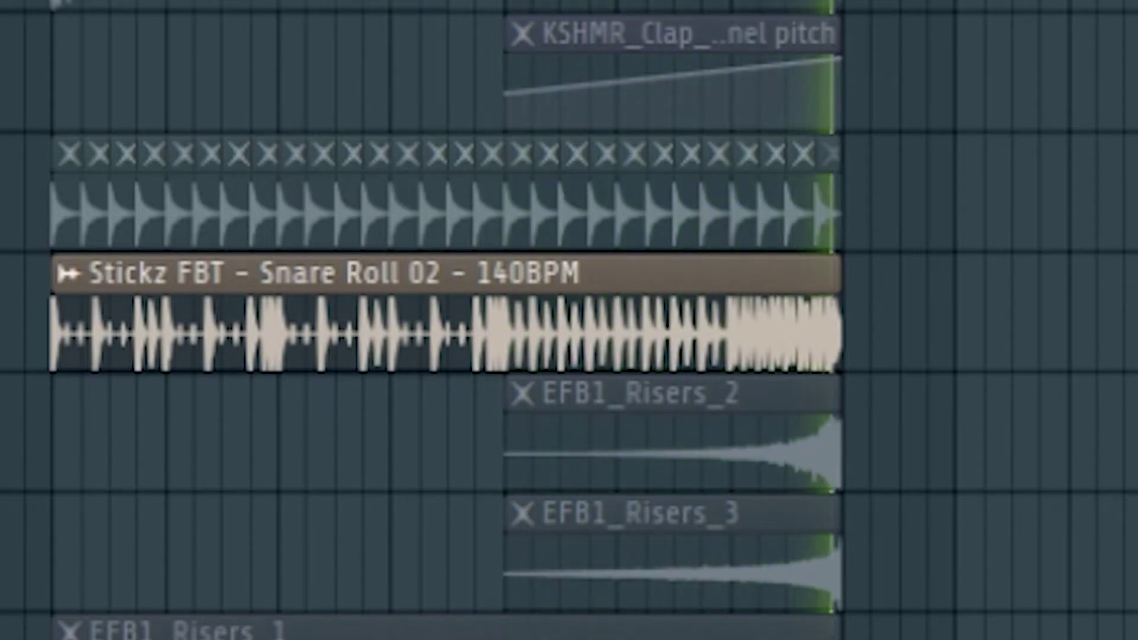
pyautogui.press('space')
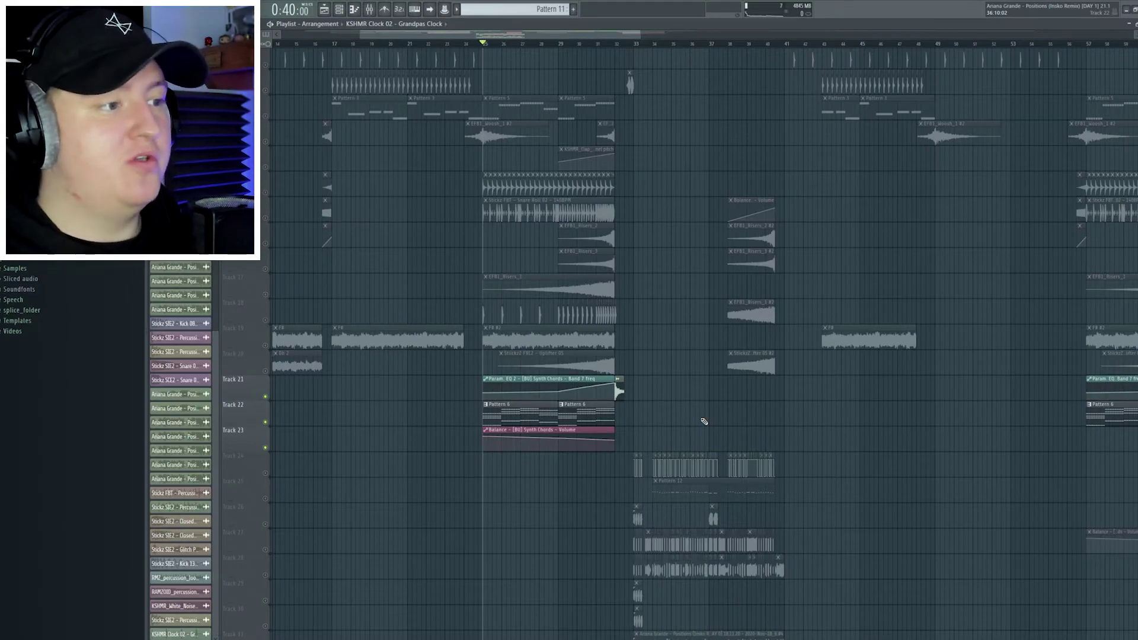
pyautogui.press('space')
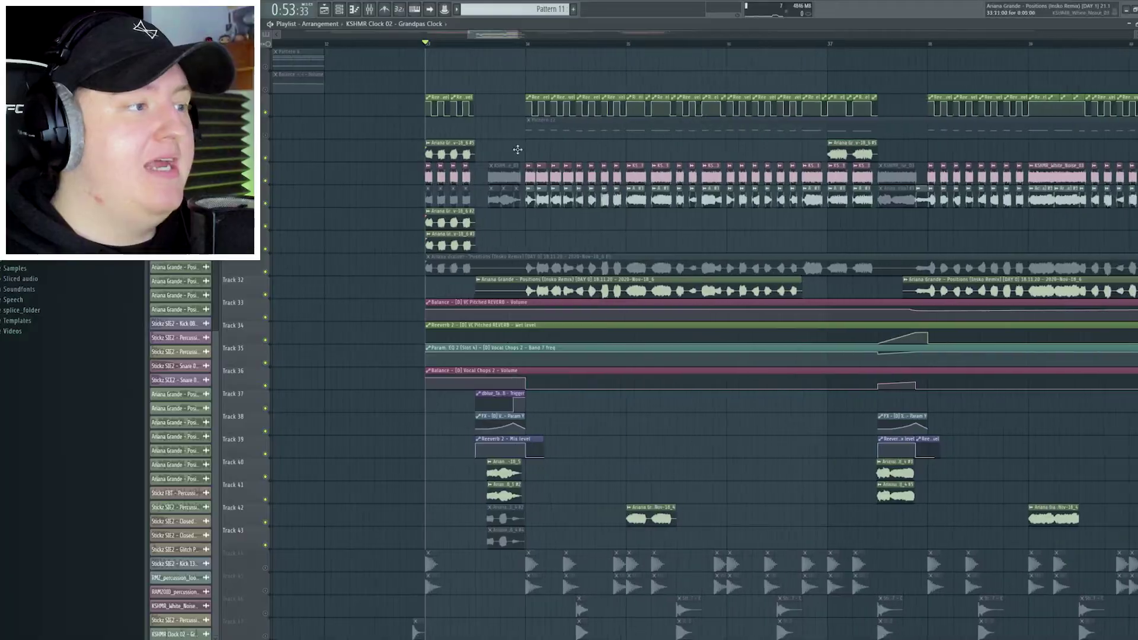
# - Play back the drop's isolated vocal chops with their reverb, volume and effect automation
pyautogui.scroll(1, 490, 50)
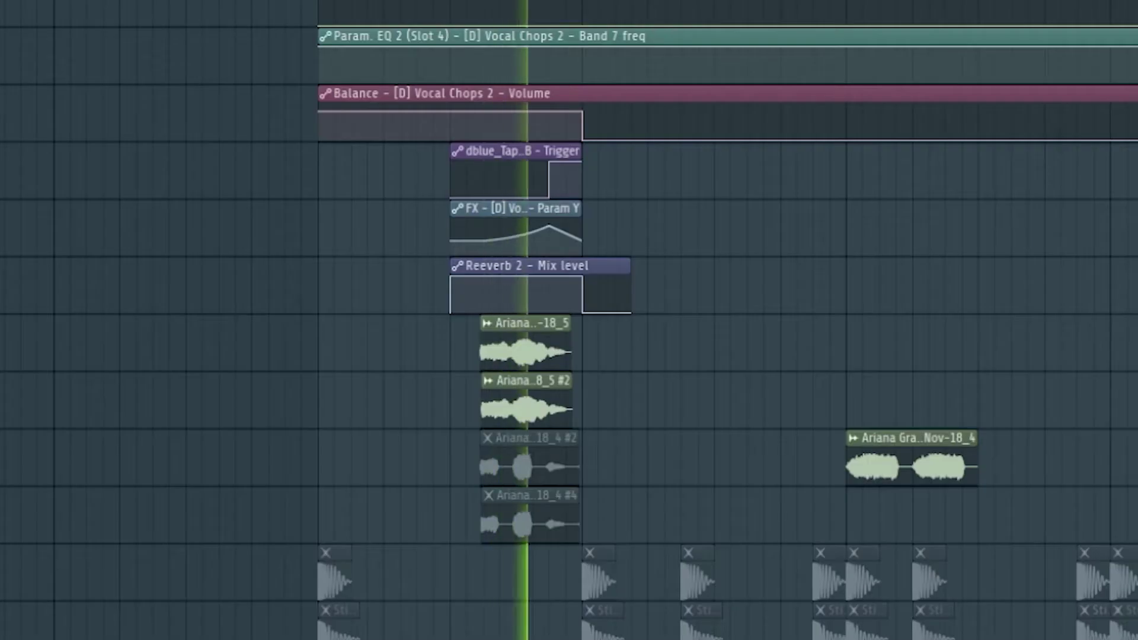
pyautogui.scroll(-1, 743, 366)
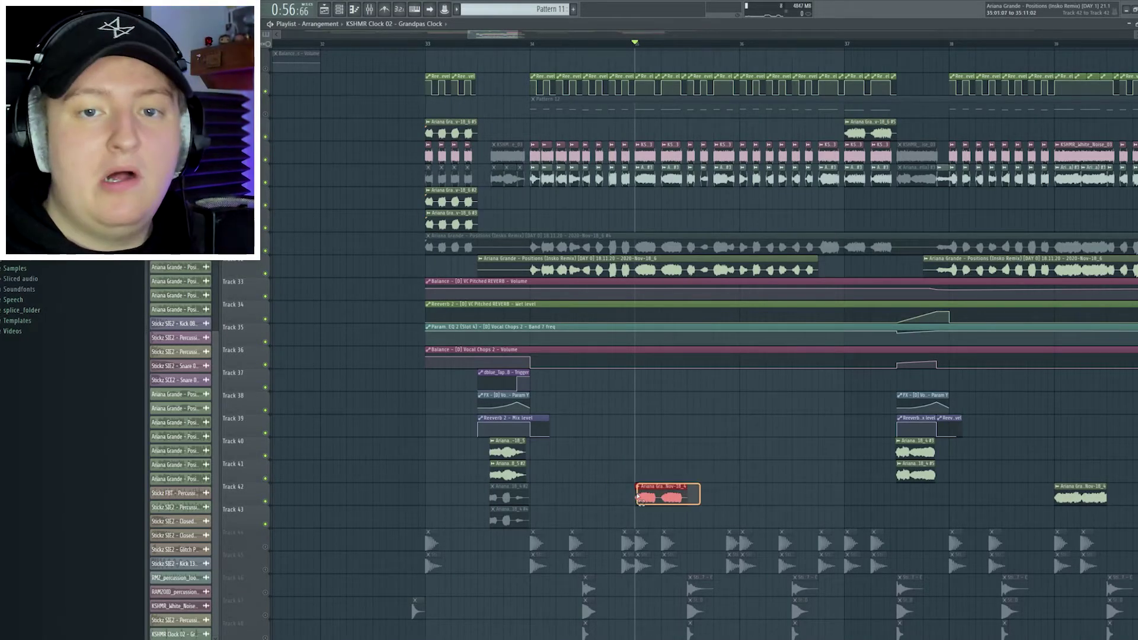
pyautogui.press('space')
pyautogui.press('space')
# - Inspect the reverb automation clips on track 24 and solo the Pattern 12 track beneath them
pyautogui.scroll(-3, 468, 123)
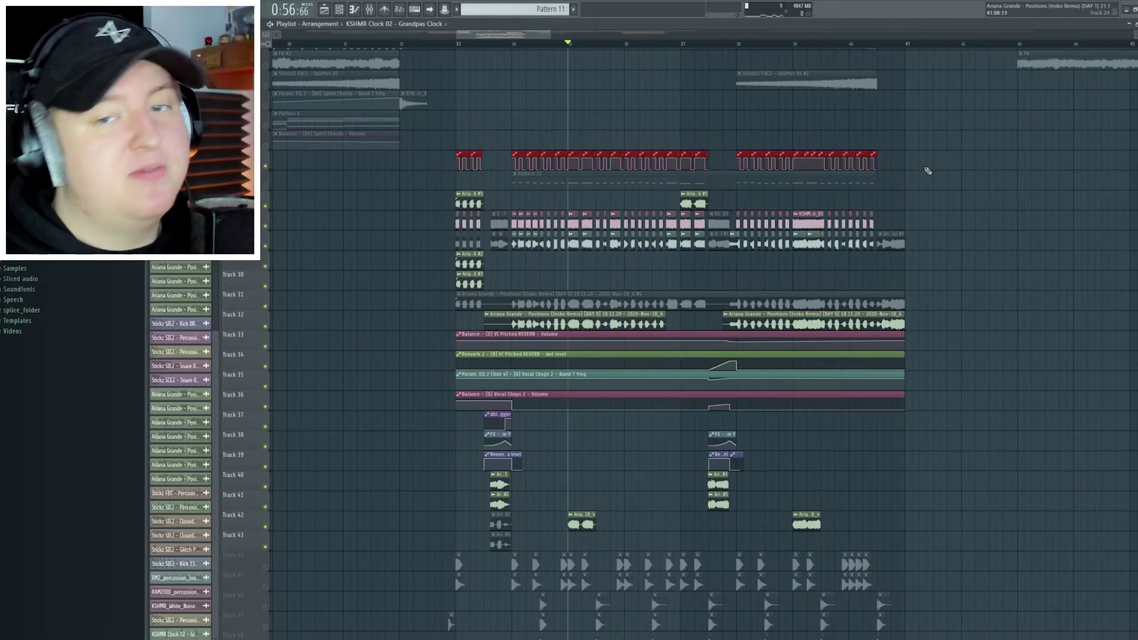
pyautogui.scroll(1, 580, 151)
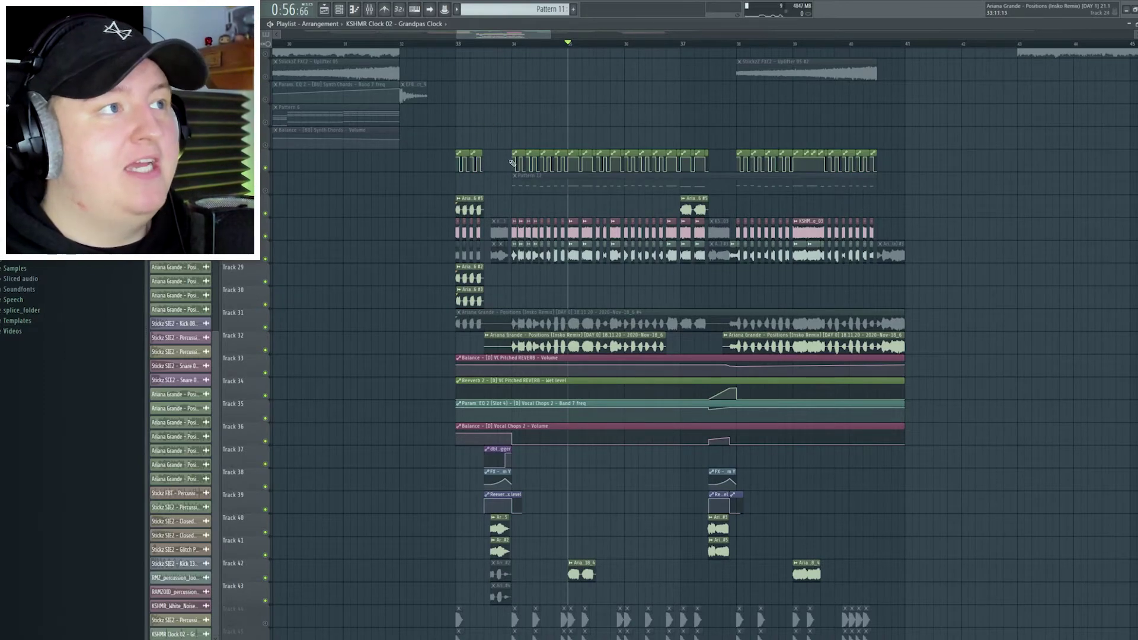
pyautogui.scroll(2, 575, 164)
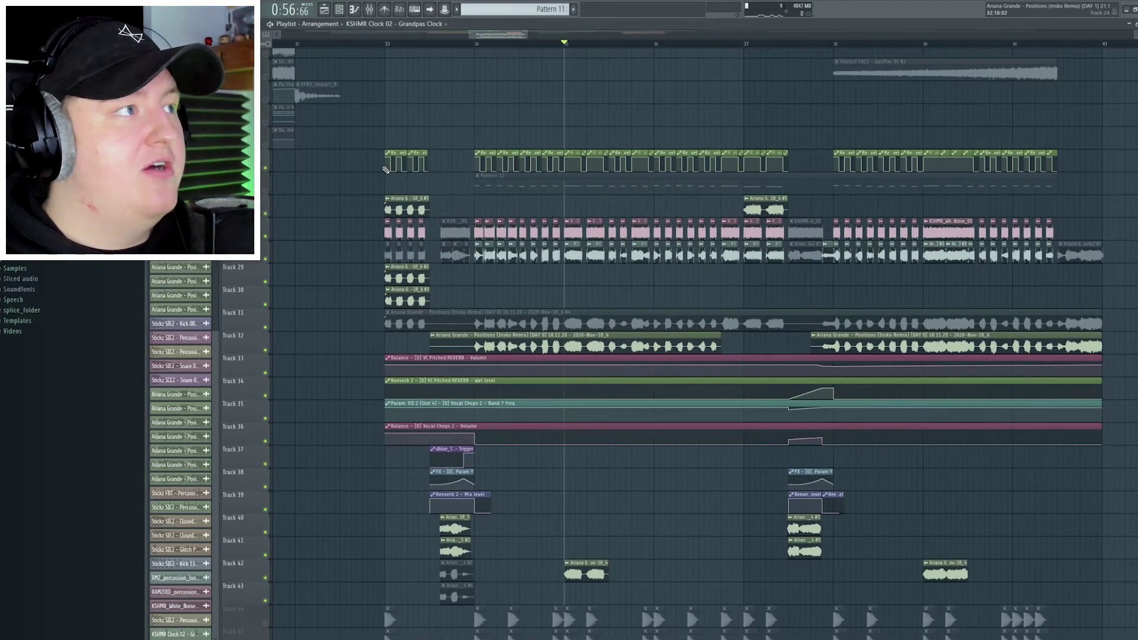
pyautogui.scroll(2, 383, 169)
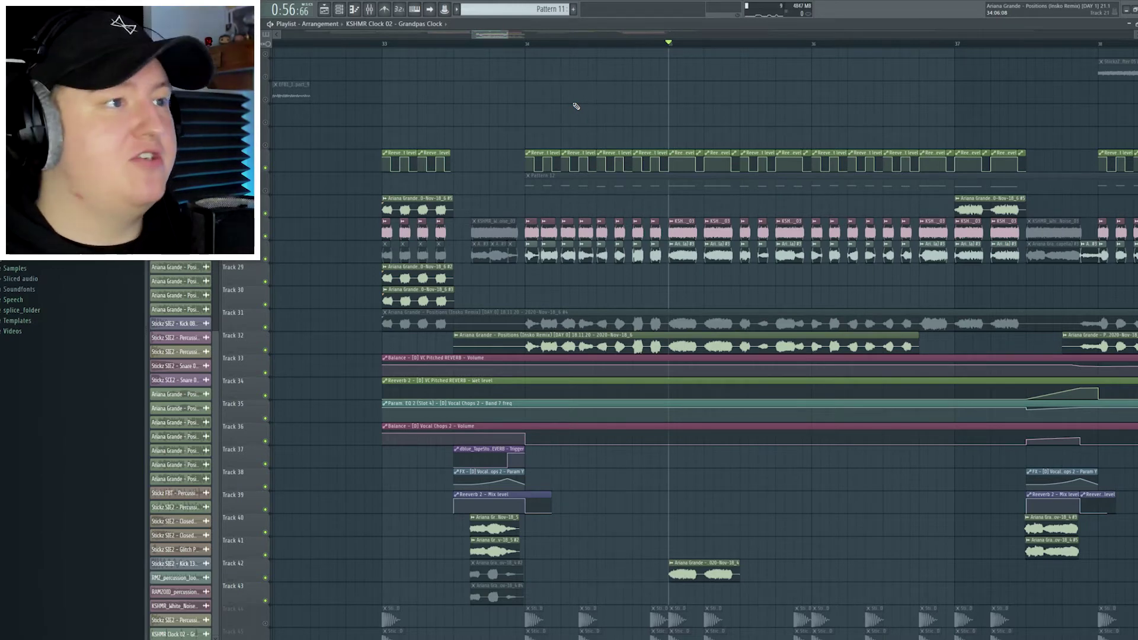
pyautogui.scroll(-2, 345, 180)
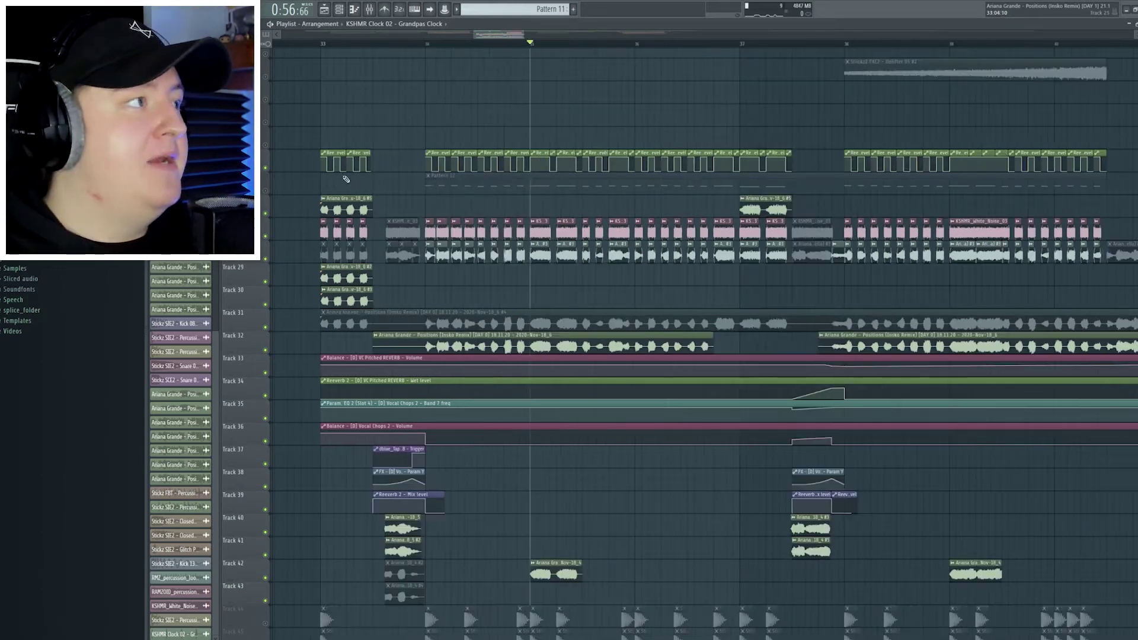
pyautogui.keyDown('ctrl'); pyautogui.click(267, 192); pyautogui.keyUp('ctrl')
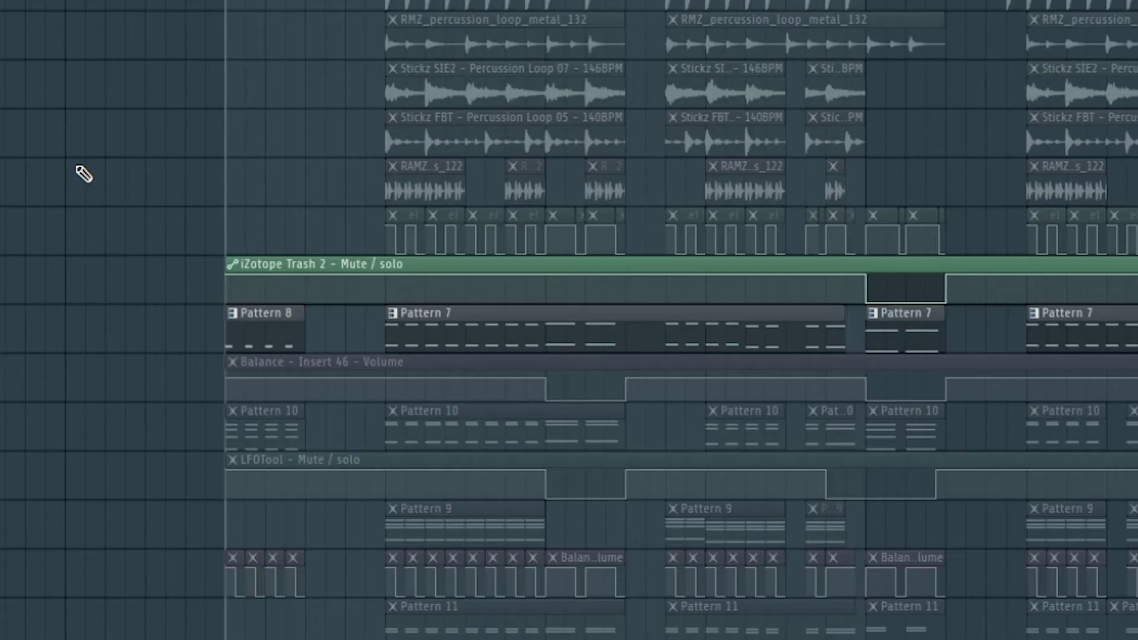
# - Audition the soloed Pattern 7 and 8 track with its iZotope Trash 2 automation and the Pattern 11 track, and clear the riser clip selection
pyautogui.press('space')
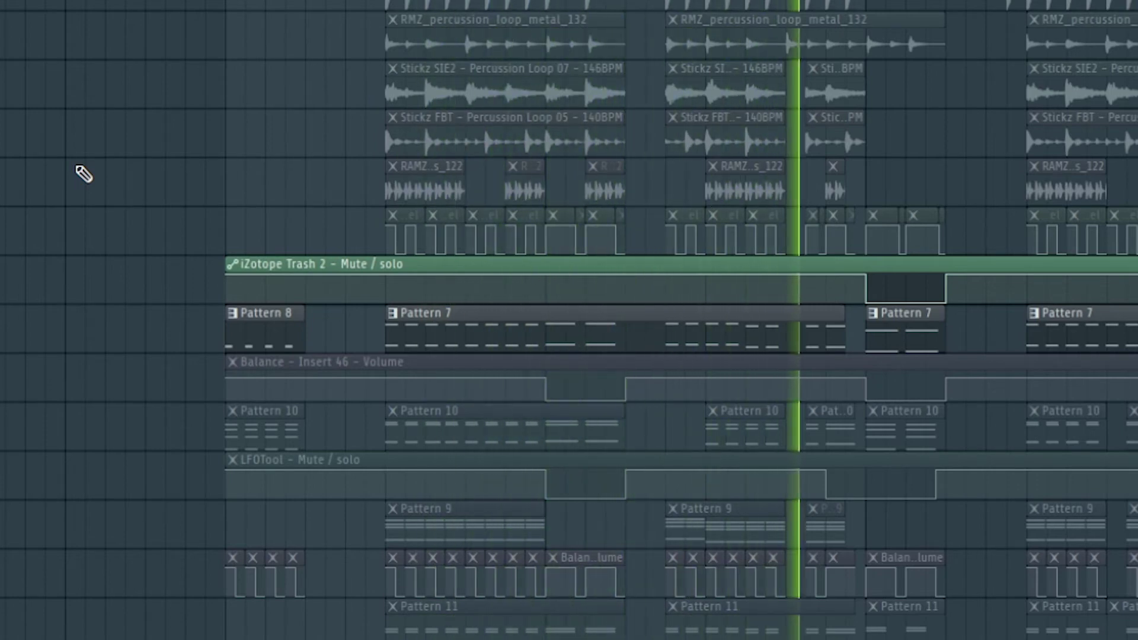
pyautogui.press('space')
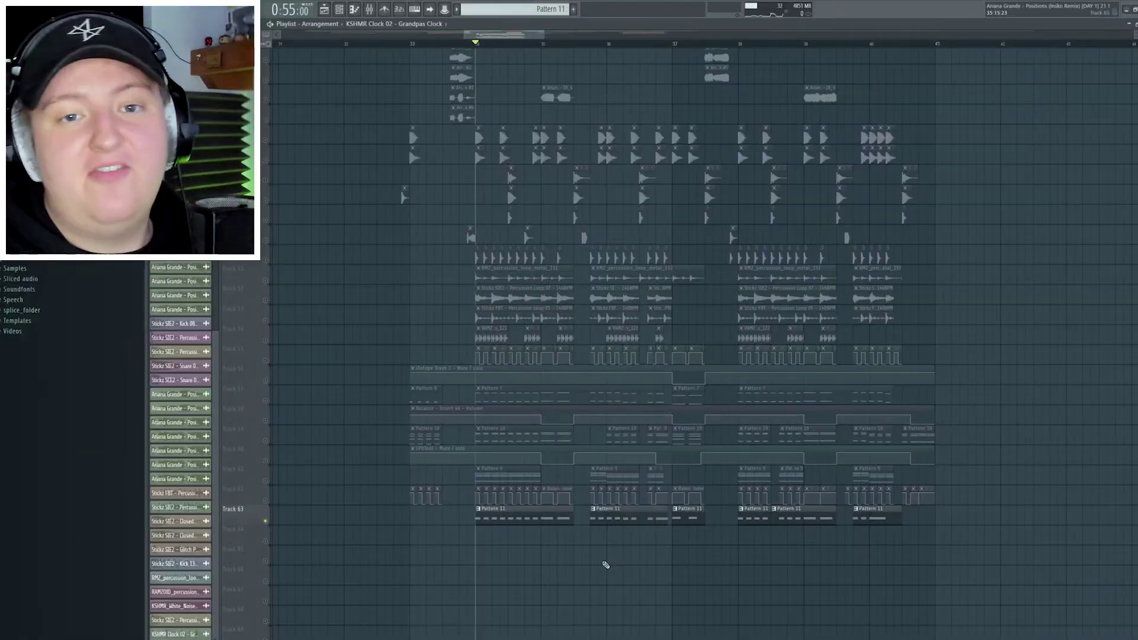
pyautogui.scroll(-3, 711, 547)
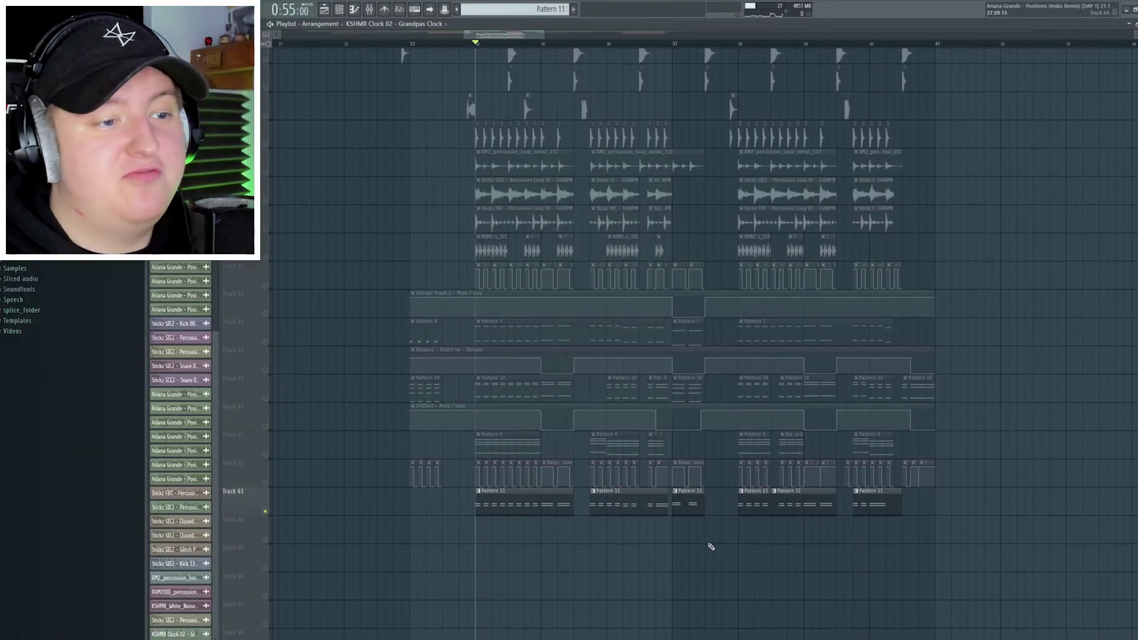
pyautogui.press('space')
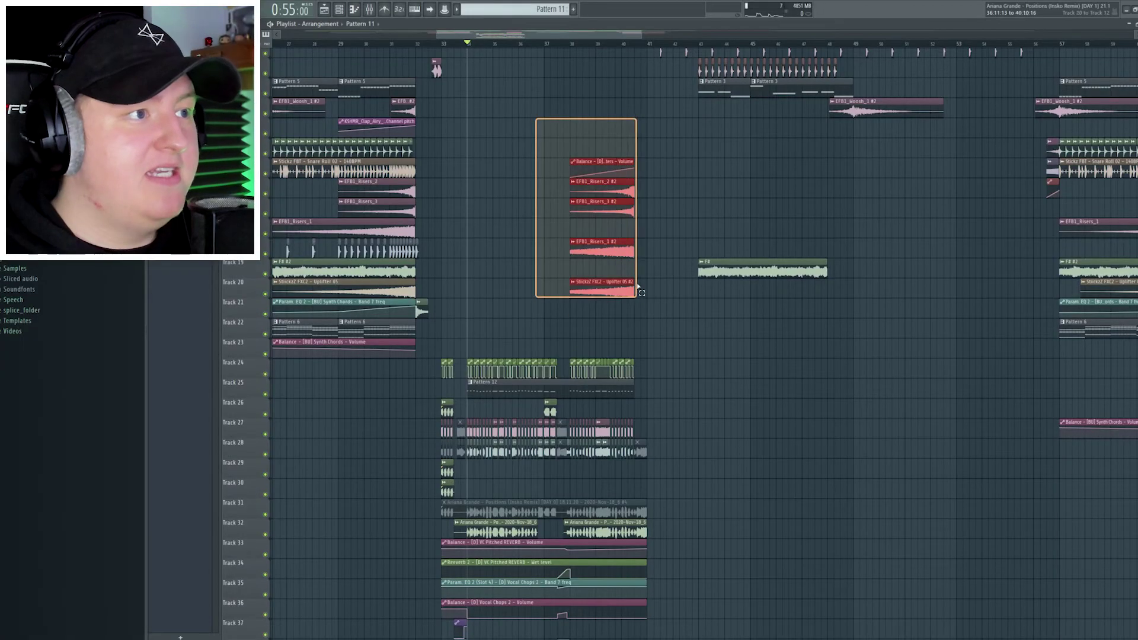
pyautogui.click(667, 279)
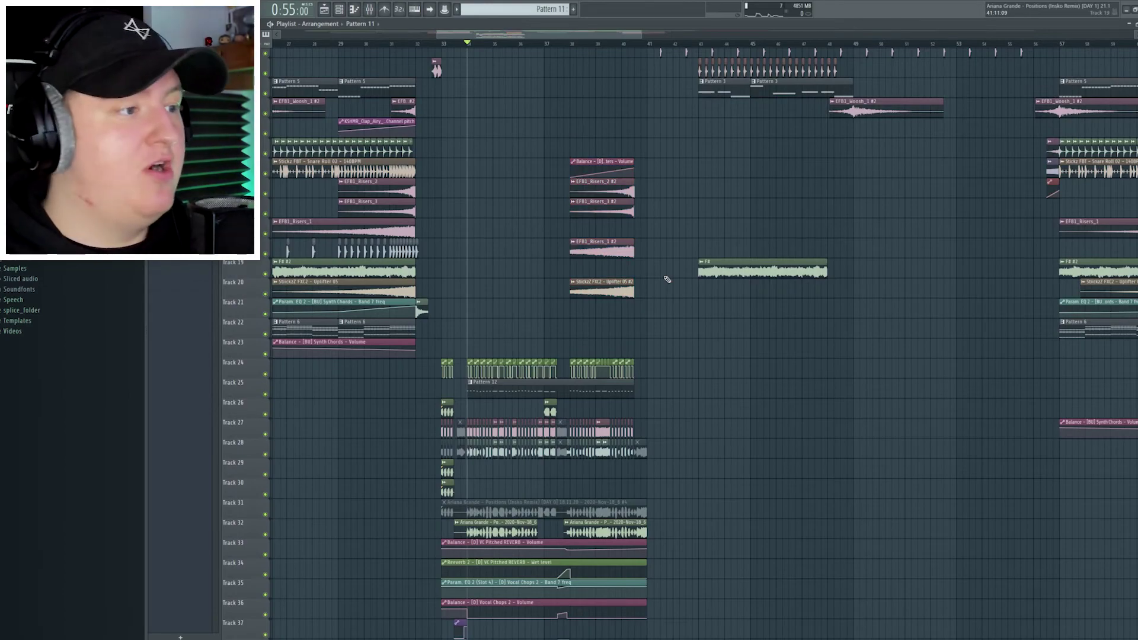